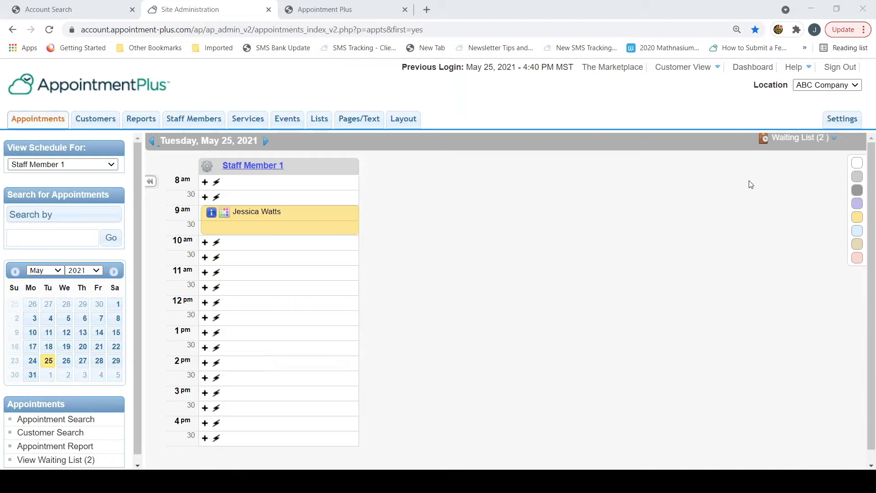
Step: Turn on the Waiting List option letting customers add themselves, and save the preferences
{"action": "left_click", "coordinate": [828, 119]}
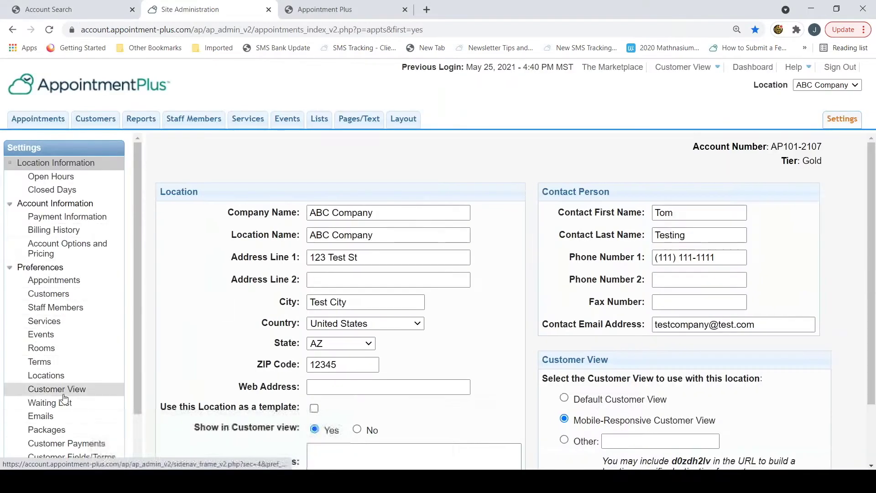
{"action": "left_click", "coordinate": [65, 410]}
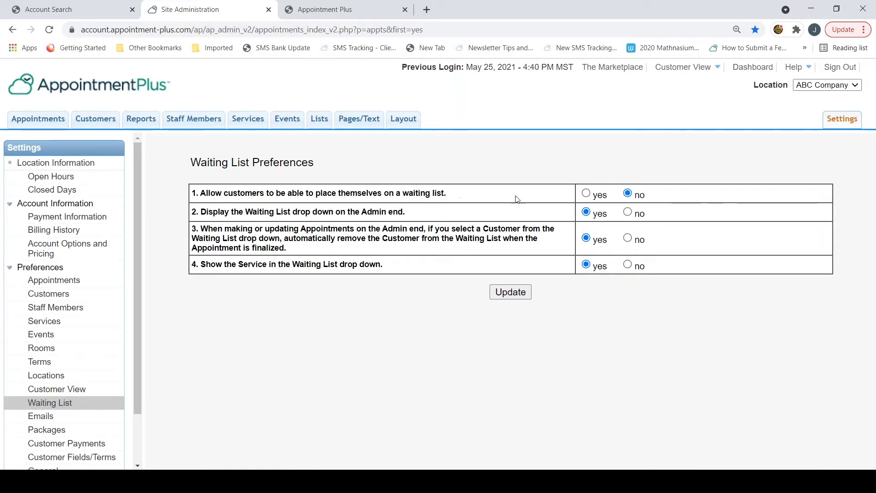
{"action": "left_click", "coordinate": [587, 193]}
{"action": "left_click", "coordinate": [523, 296]}
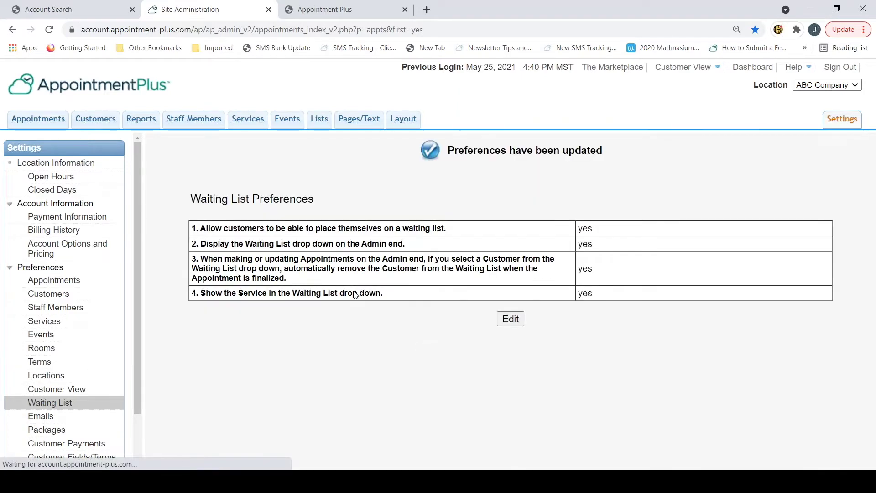
Step: Open ABC Company's current waiting list (2 entries) from the appointment schedule
{"action": "left_click", "coordinate": [45, 121]}
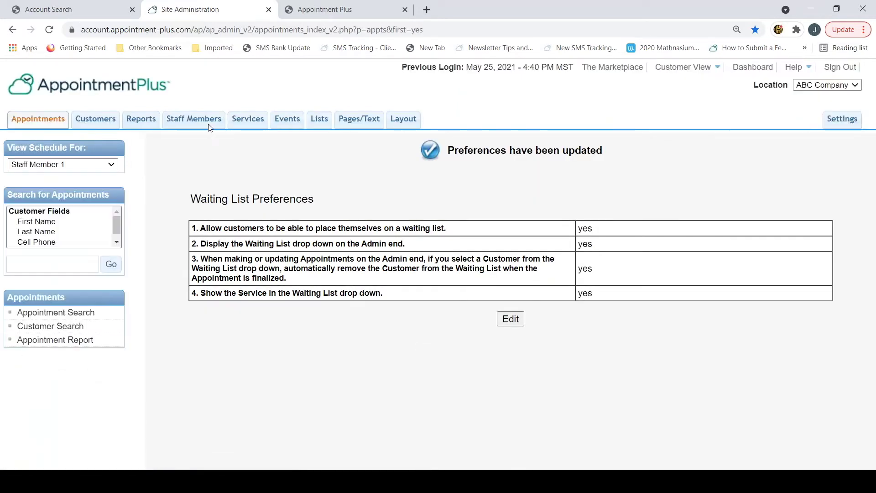
{"action": "scroll", "coordinate": [114, 319], "scroll_direction": "down", "scroll_amount": 1}
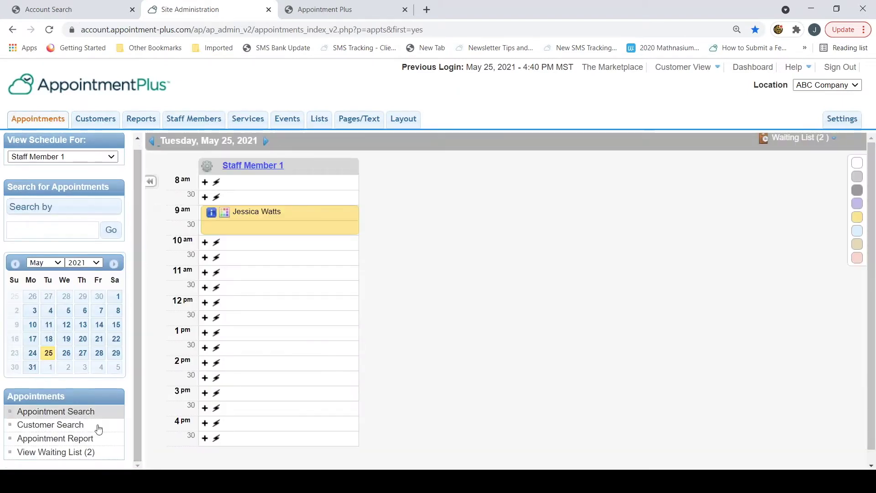
{"action": "left_click", "coordinate": [53, 453]}
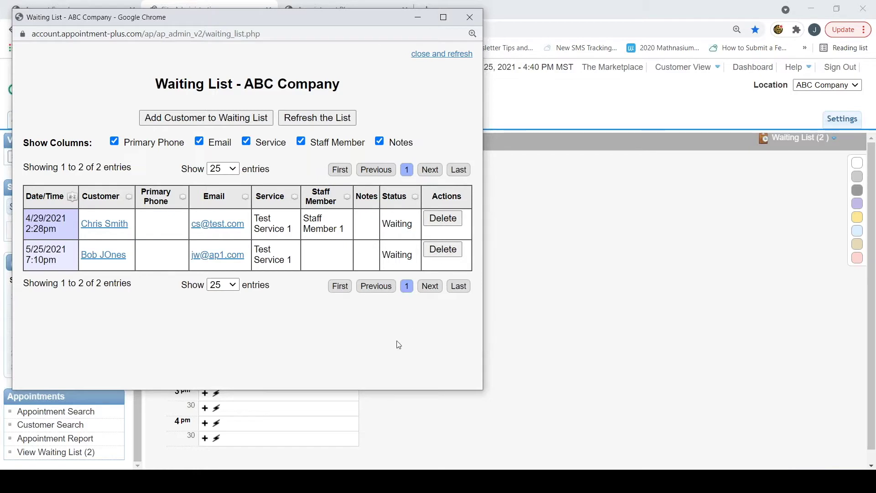
Step: Add the chosen customer for Test Service 1, no staff preference, with note 'notes here'
{"action": "left_click", "coordinate": [201, 122]}
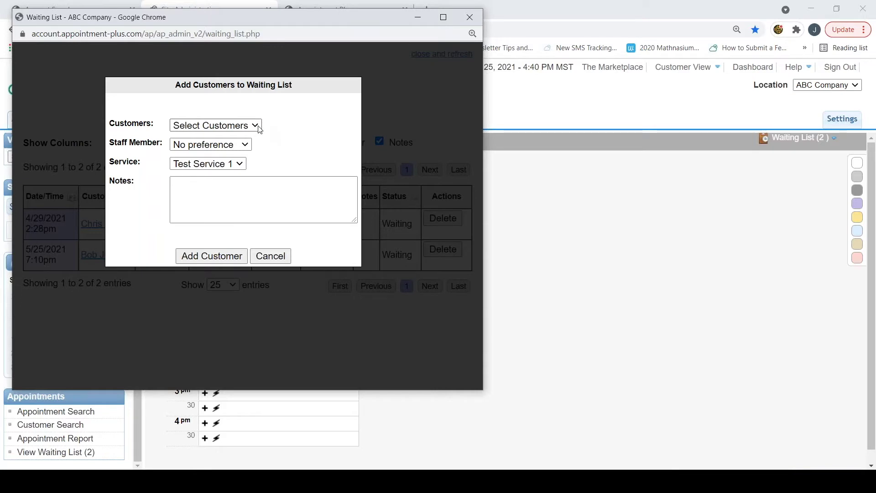
{"action": "left_click", "coordinate": [258, 128]}
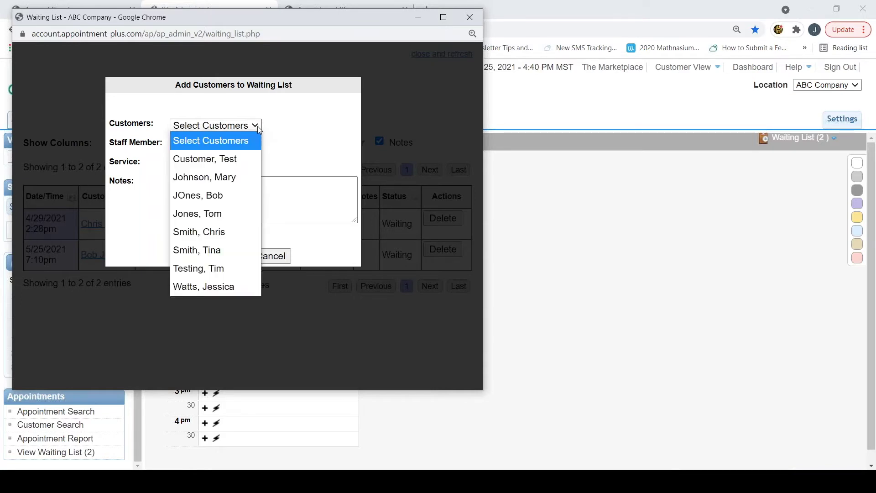
{"action": "left_click", "coordinate": [234, 214]}
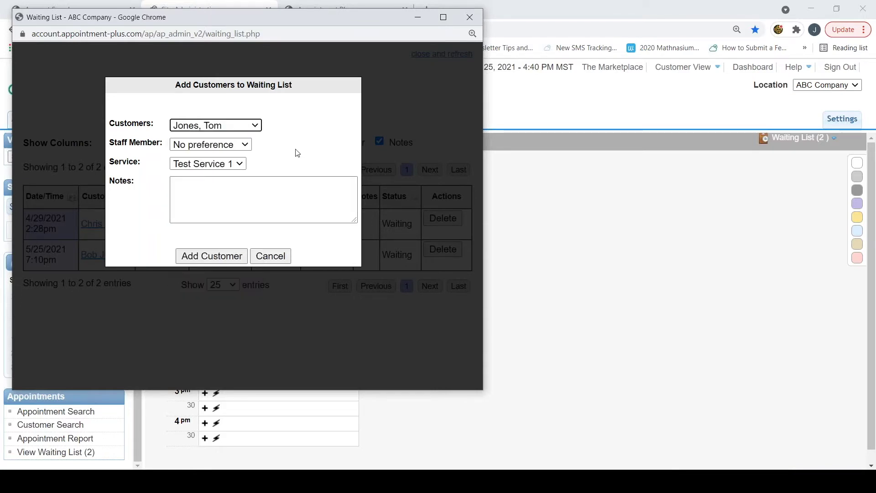
{"action": "left_click", "coordinate": [248, 144]}
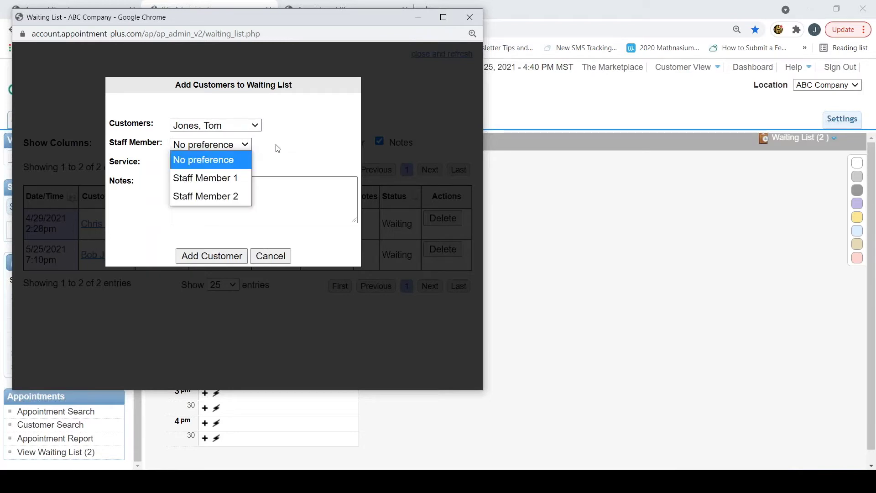
{"action": "left_click", "coordinate": [276, 144]}
{"action": "left_click", "coordinate": [244, 165]}
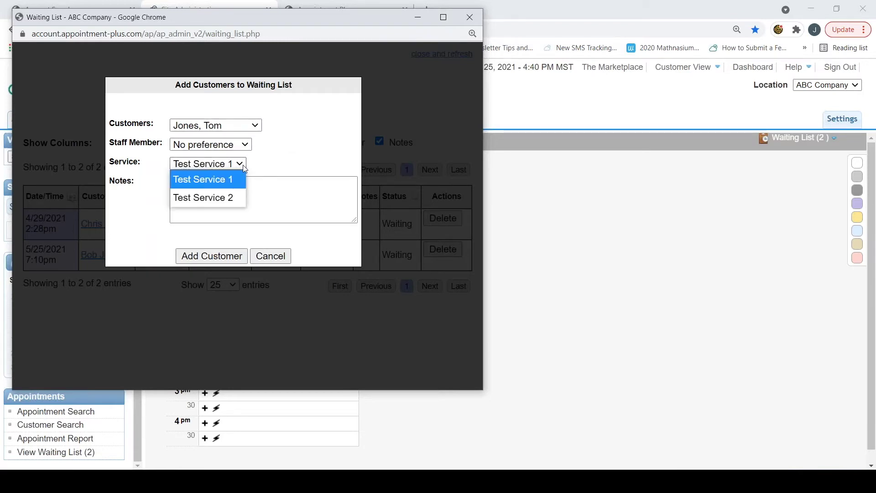
{"action": "left_click", "coordinate": [264, 199]}
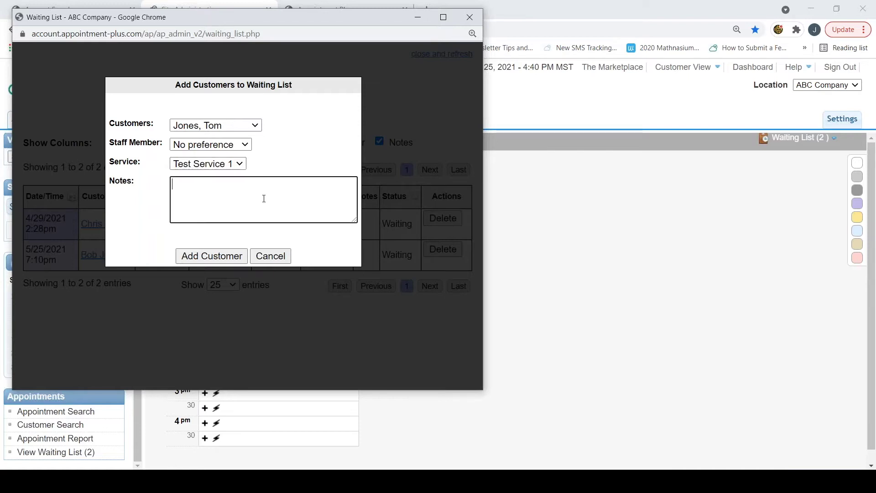
{"action": "type", "text": "notes here"}
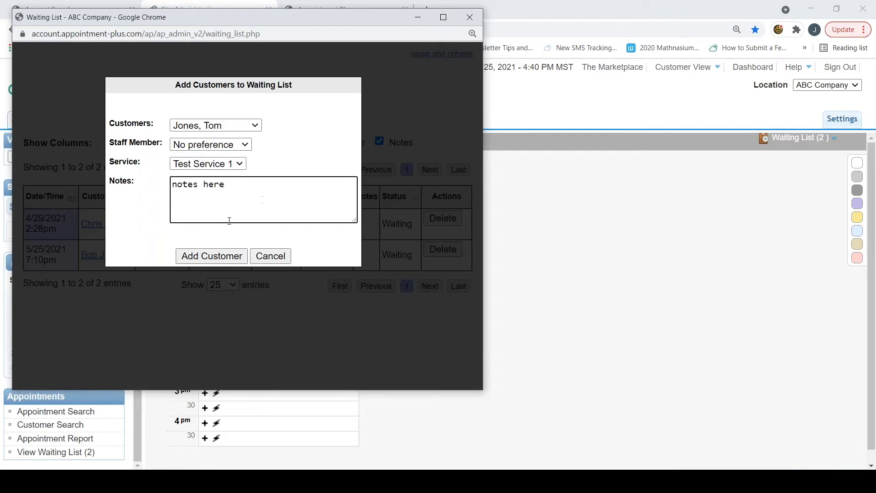
{"action": "left_click", "coordinate": [206, 258]}
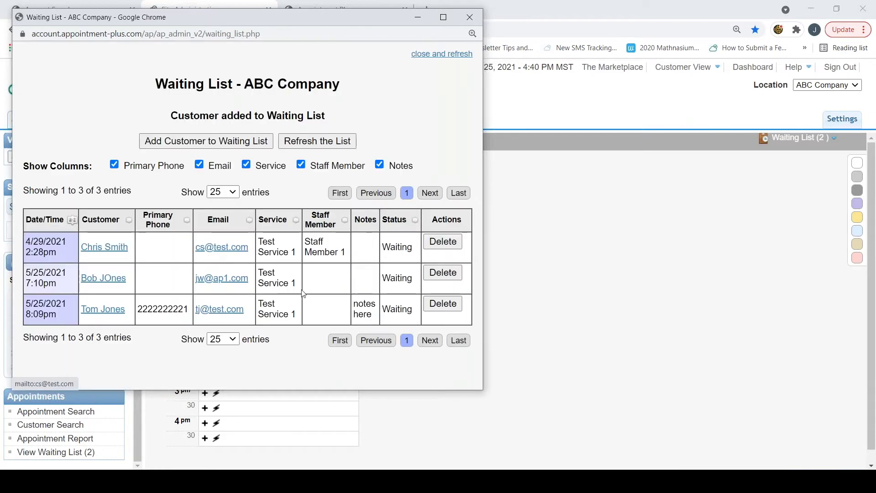
Step: Close the waiting list and pick the newest waiting-list customer for scheduling today
{"action": "left_click", "coordinate": [437, 54]}
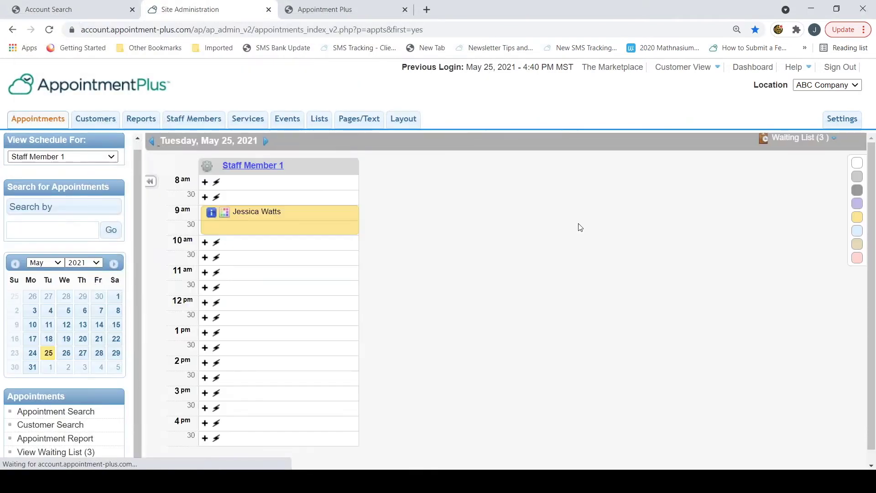
{"action": "mouse_move", "coordinate": [803, 140]}
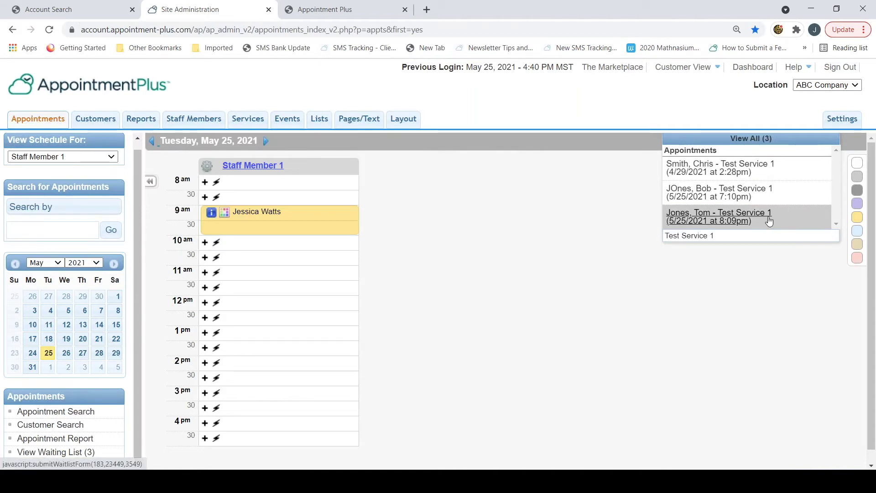
{"action": "left_click", "coordinate": [700, 222]}
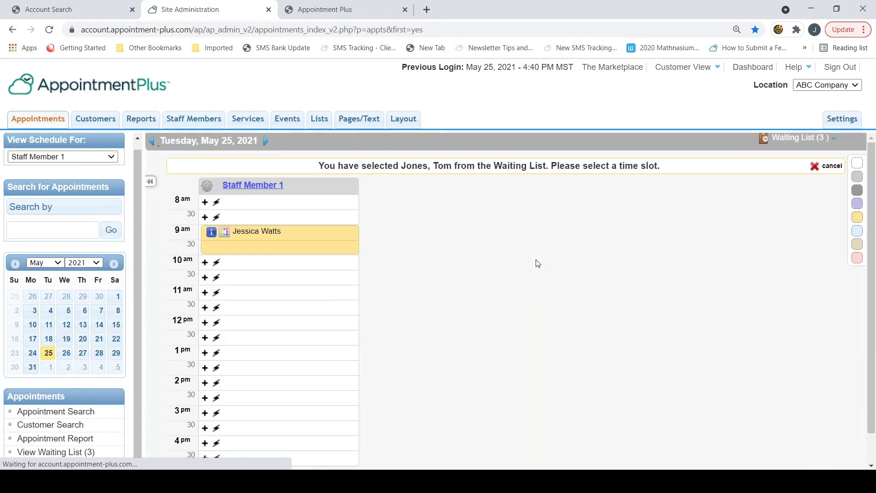
Step: Book the waiting-list customer into the 11am–12pm slot on May 25 and finalize it
{"action": "left_click", "coordinate": [240, 299]}
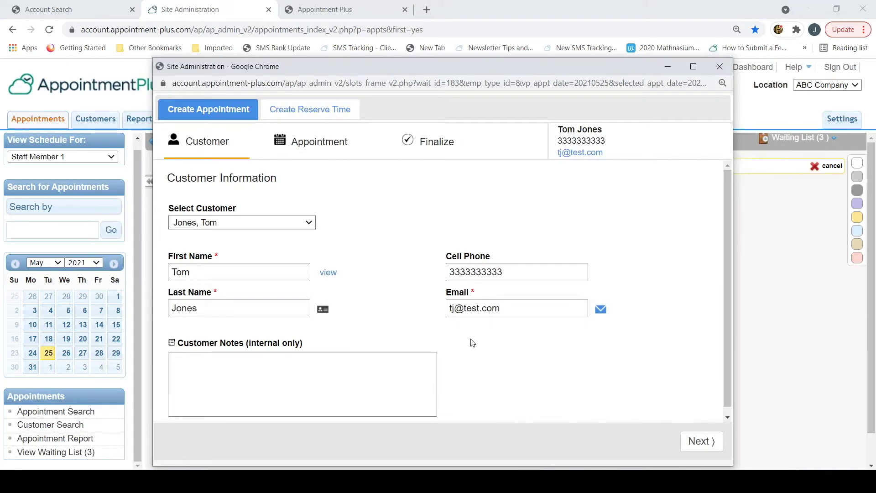
{"action": "left_click", "coordinate": [699, 441]}
{"action": "left_click", "coordinate": [699, 441]}
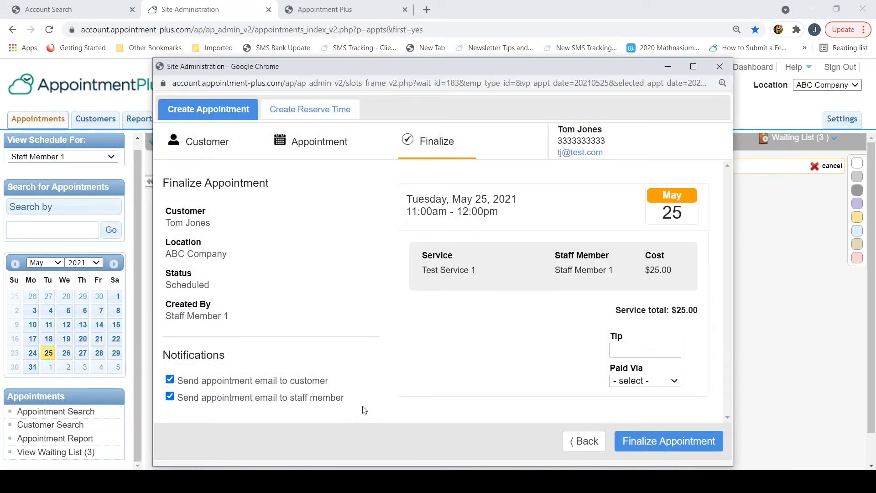
{"action": "left_click", "coordinate": [659, 450]}
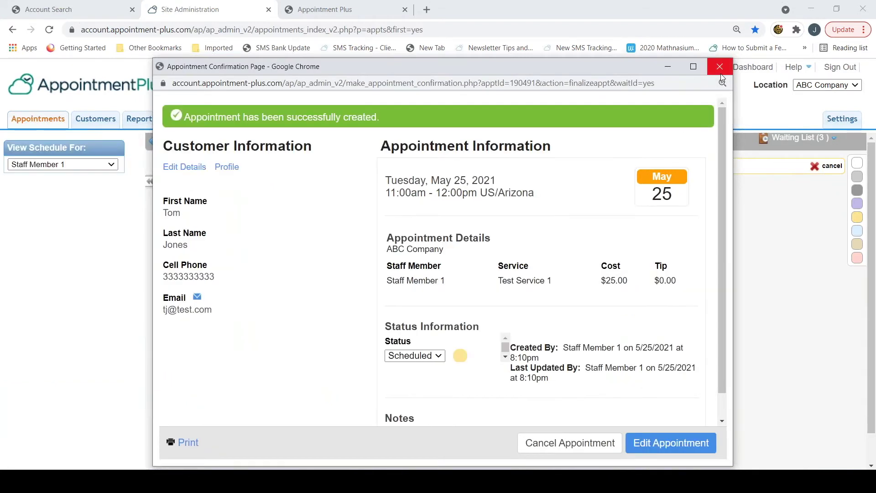
{"action": "left_click", "coordinate": [721, 67]}
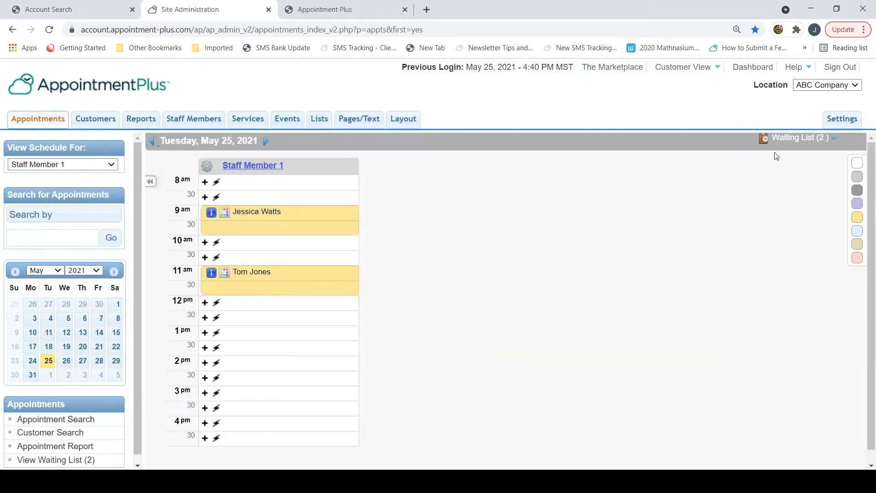
Step: On the booking site, request a wait-list spot for Test Service 1 with no staff preference
{"action": "left_click", "coordinate": [794, 138]}
{"action": "left_click", "coordinate": [337, 14]}
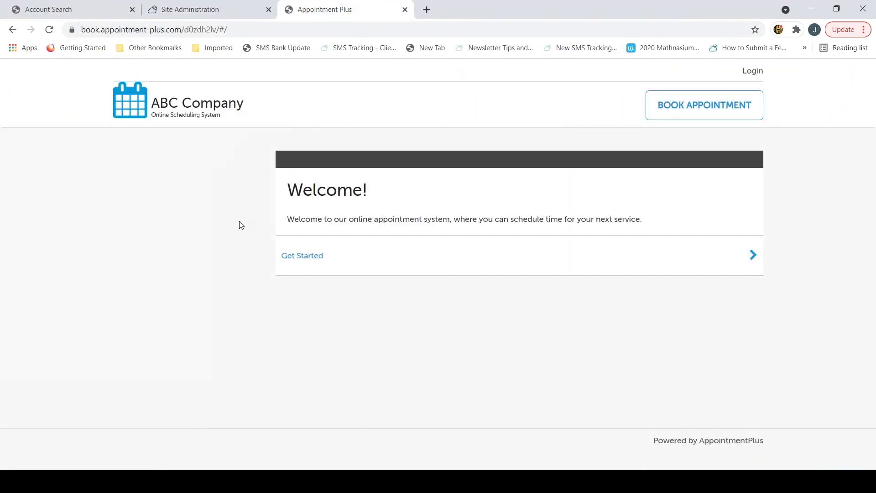
{"action": "left_click", "coordinate": [309, 265]}
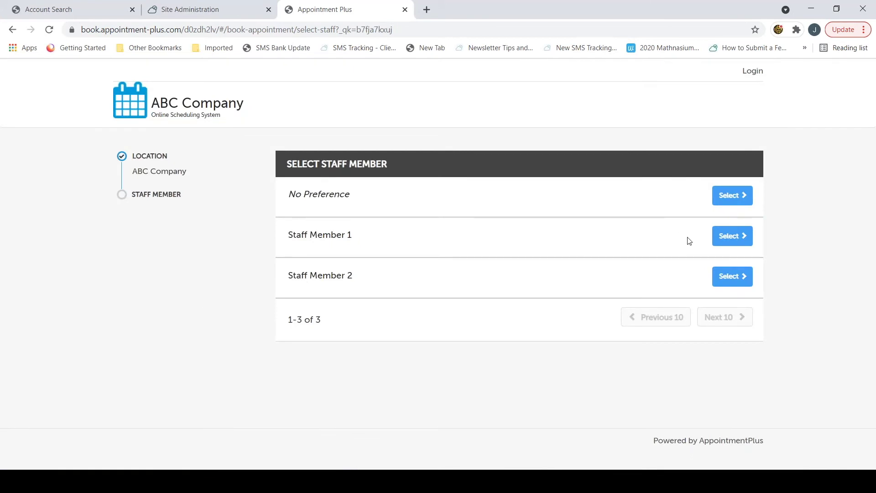
{"action": "left_click", "coordinate": [744, 197]}
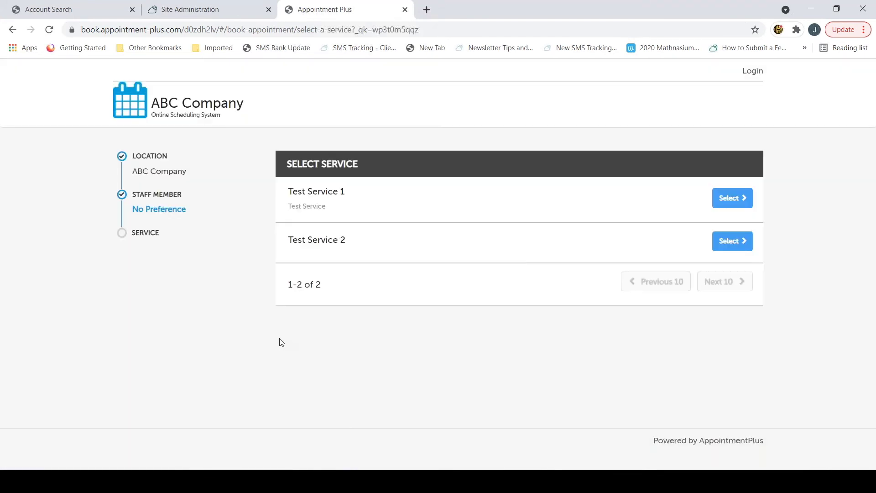
{"action": "left_click", "coordinate": [733, 197]}
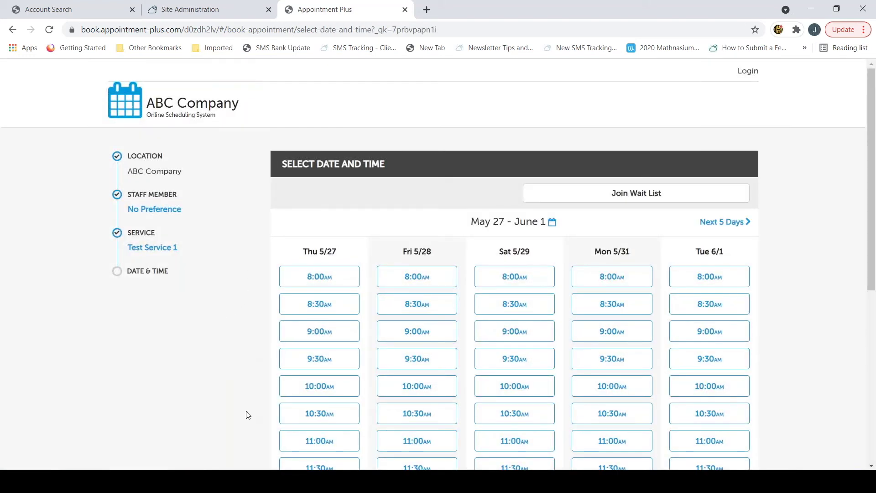
{"action": "left_click", "coordinate": [634, 195]}
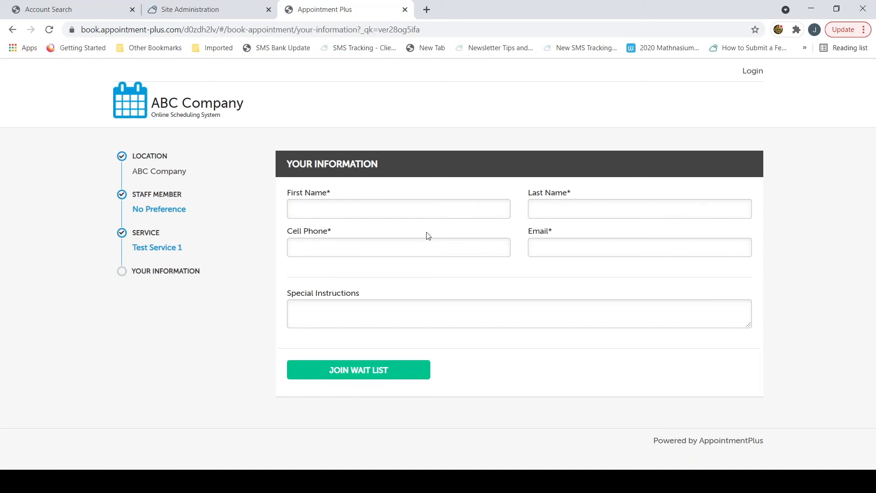
Step: Enter the customer's first name, last name, cell phone and e-mail, then submit the wait-list request
{"action": "left_click", "coordinate": [416, 210]}
{"action": "type", "text": "Jessica"}
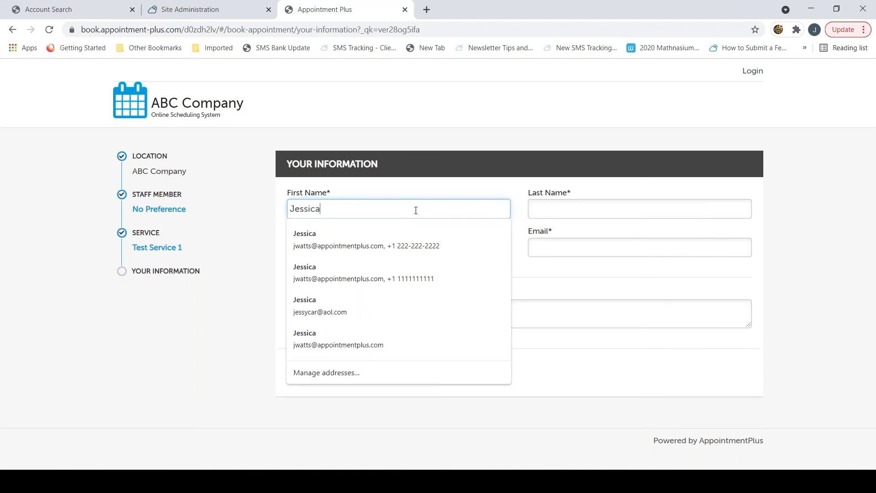
{"action": "key", "text": "Tab"}
{"action": "type", "text": "Jones"}
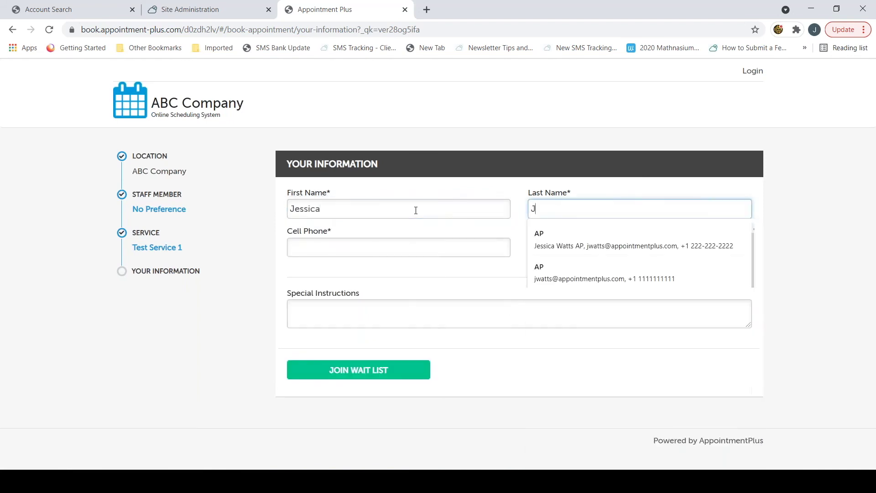
{"action": "key", "text": "Tab"}
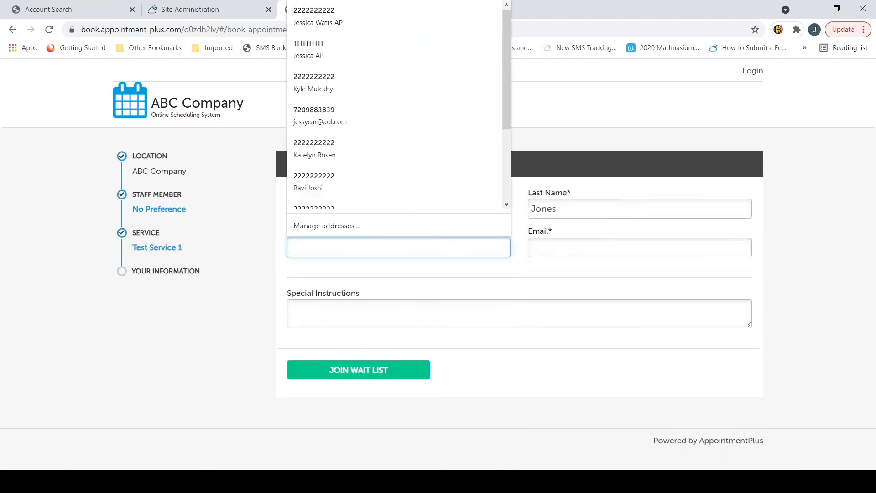
{"action": "type", "text": "1111111111"}
{"action": "key", "text": "Tab"}
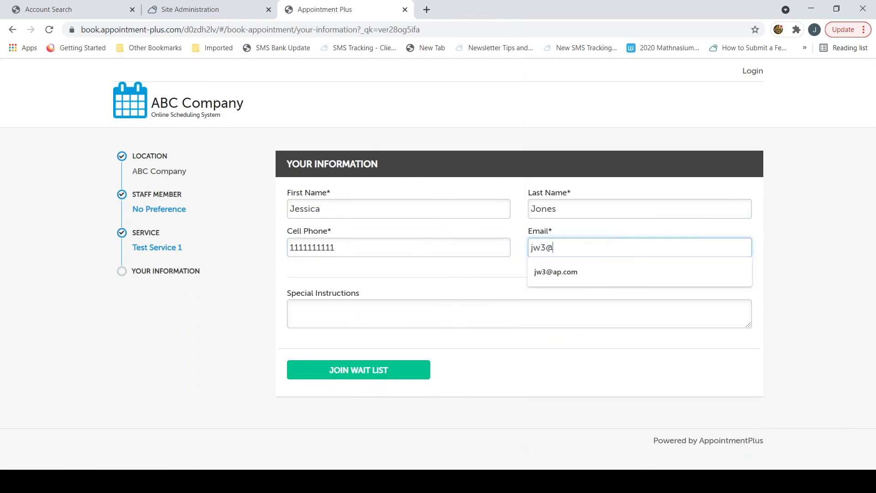
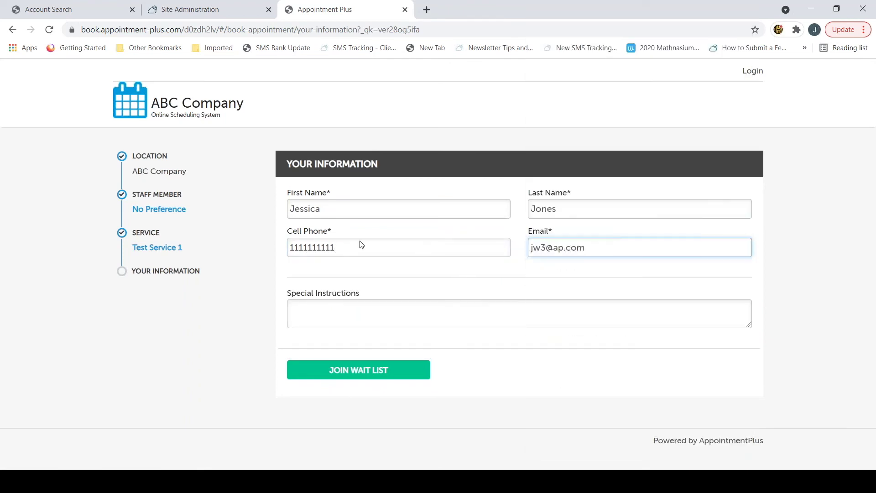
{"action": "left_click", "coordinate": [349, 369]}
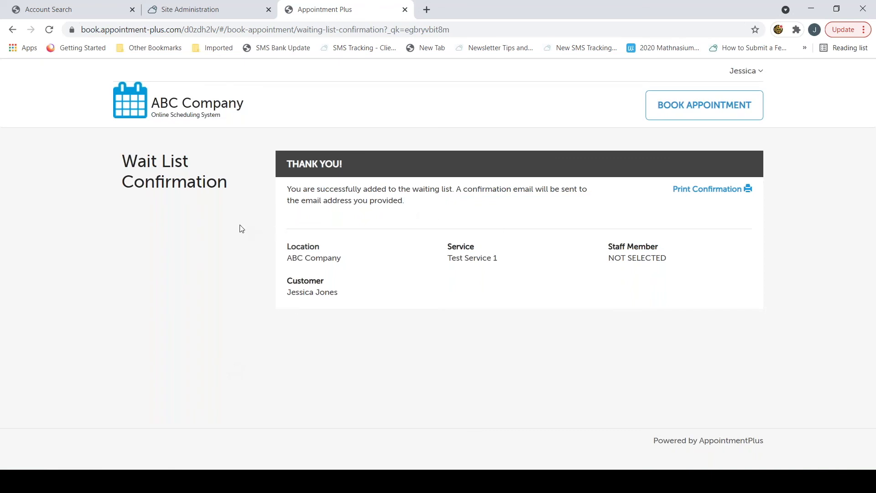
Step: Back in the admin schedule, check the waiting list shows three entries including the online request
{"action": "left_click", "coordinate": [191, 9]}
{"action": "left_click", "coordinate": [37, 127]}
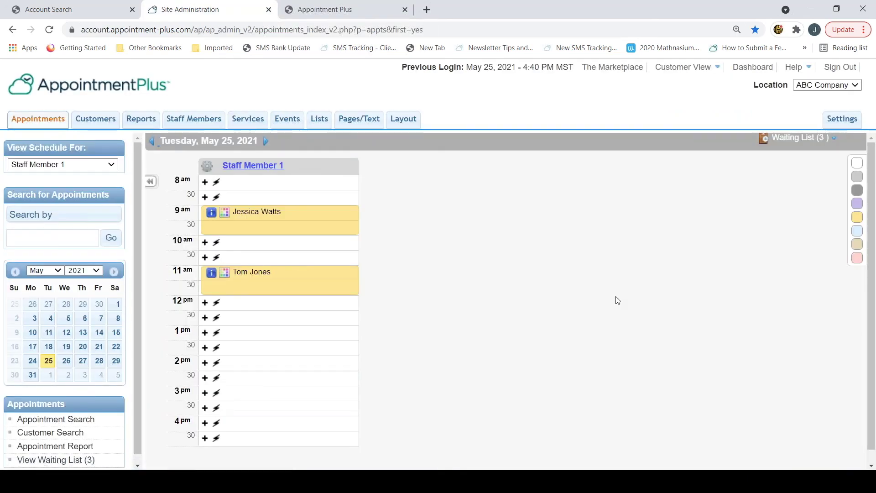
{"action": "left_click", "coordinate": [793, 139]}
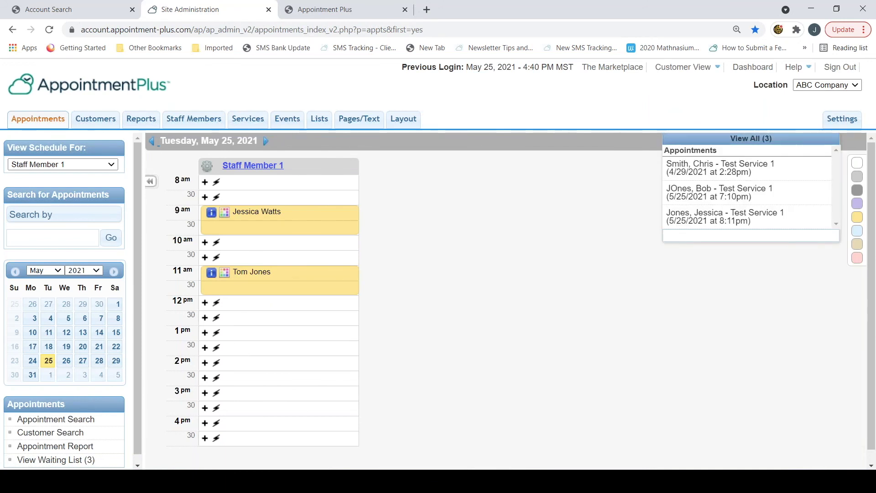